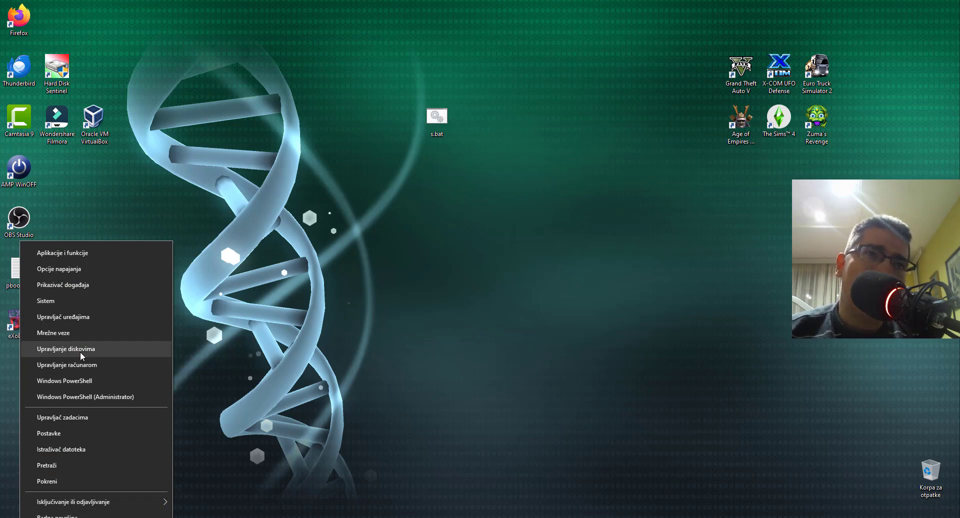
Open Windows Disk Management and bring up the available actions for the 14.85 GB partition on Disk 1
click(80, 350)
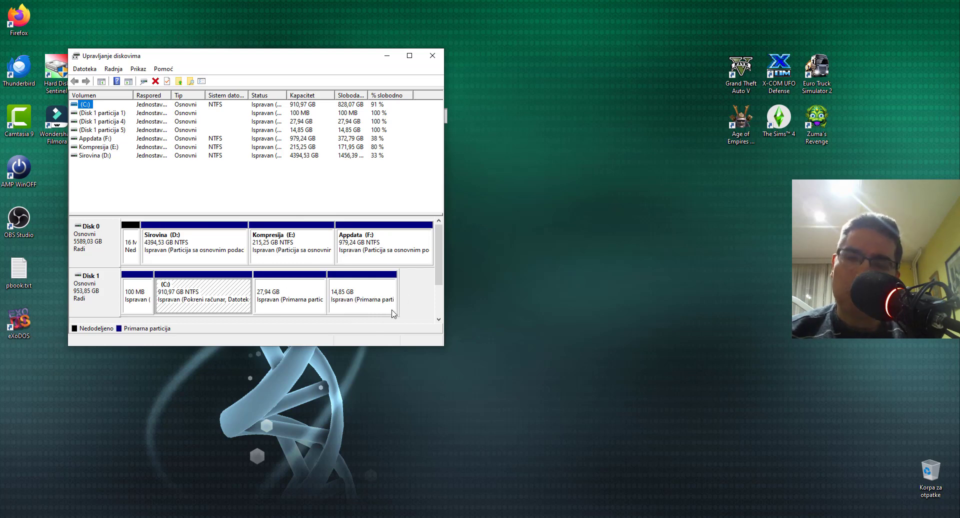
right_click(382, 294)
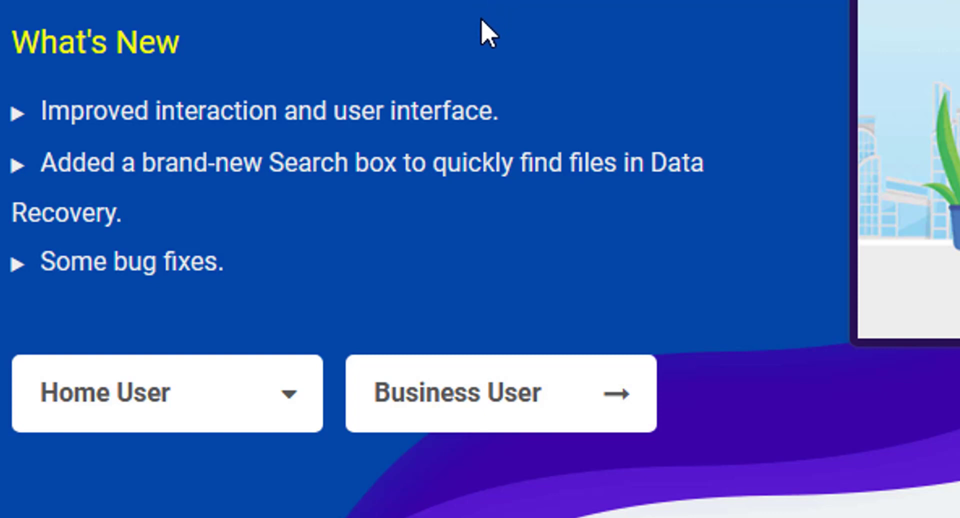
Download the installer for the home-user Partition Wizard Free edition from the MiniTool website
mouse_move(183, 394)
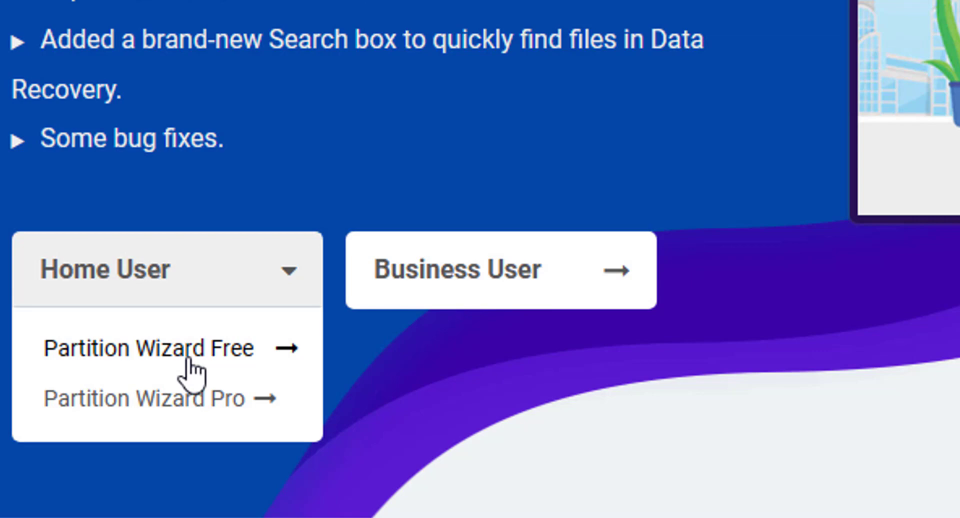
click(191, 351)
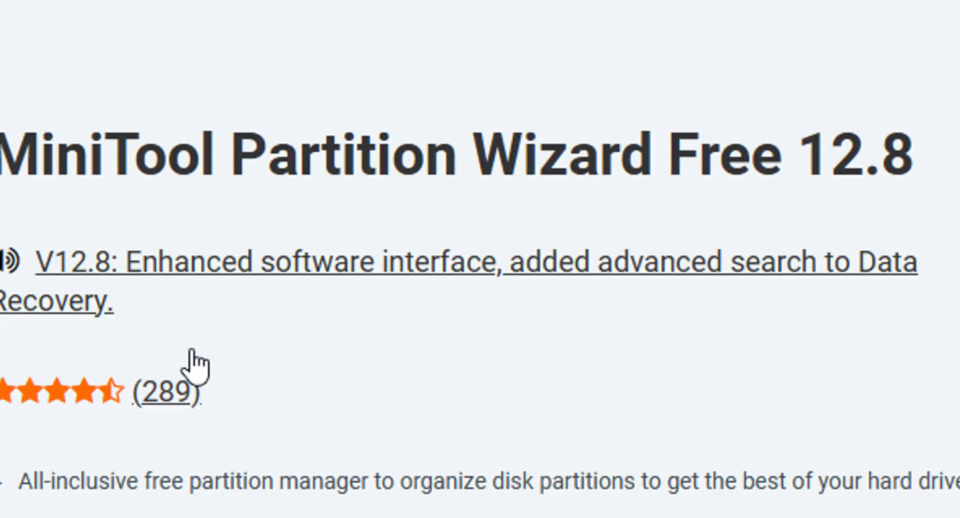
scroll(235, 280, down, 4)
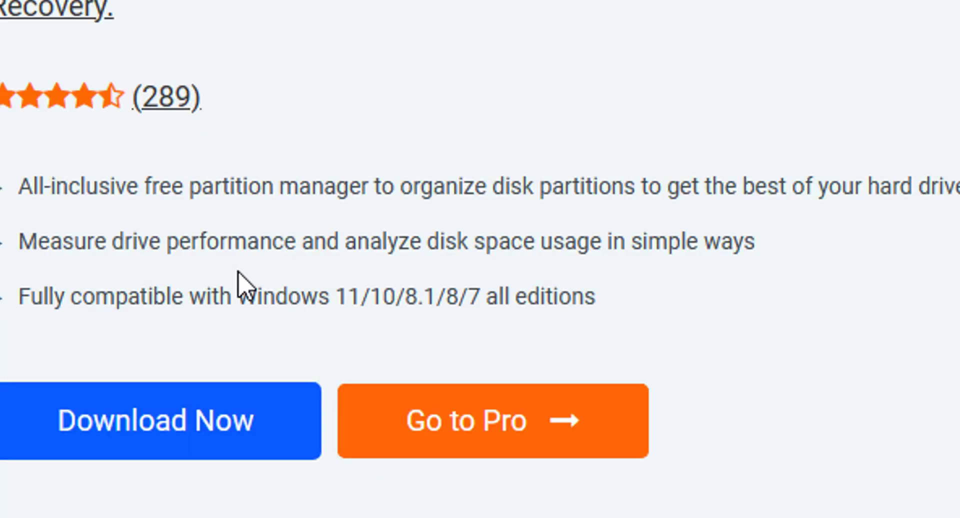
click(240, 358)
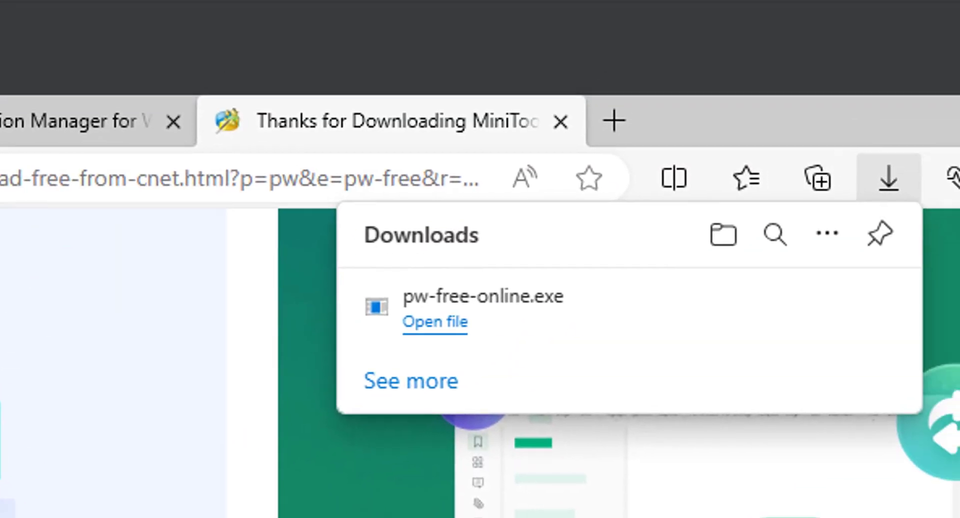
Return to the Partition Wizard Free product page and examine its feature overview
key(ctrl+shift+Tab)
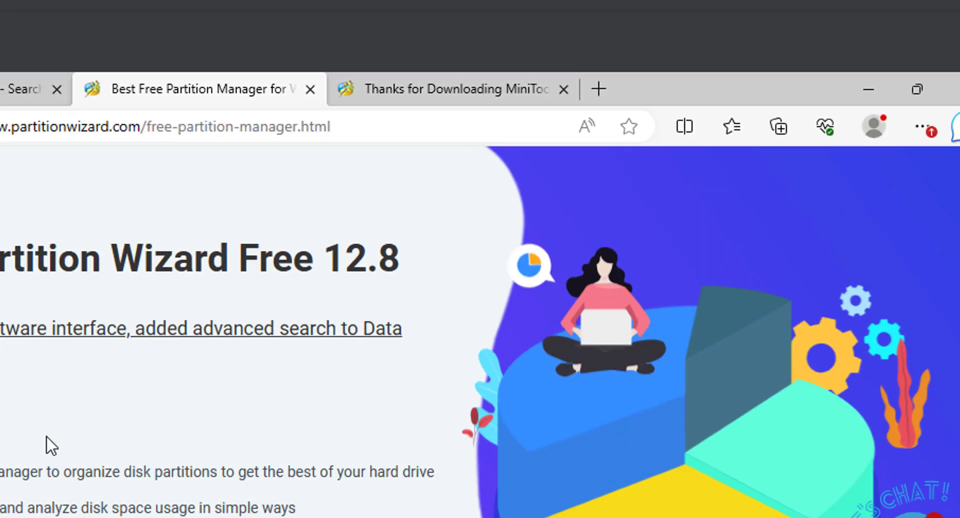
scroll(55, 455, down, 2)
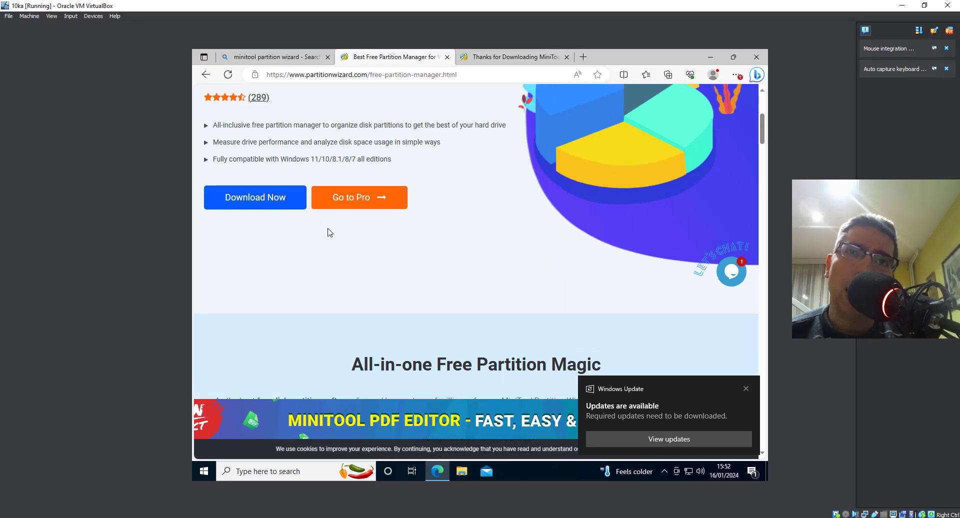
scroll(330, 232, up, 2)
scroll(329, 229, down, 5)
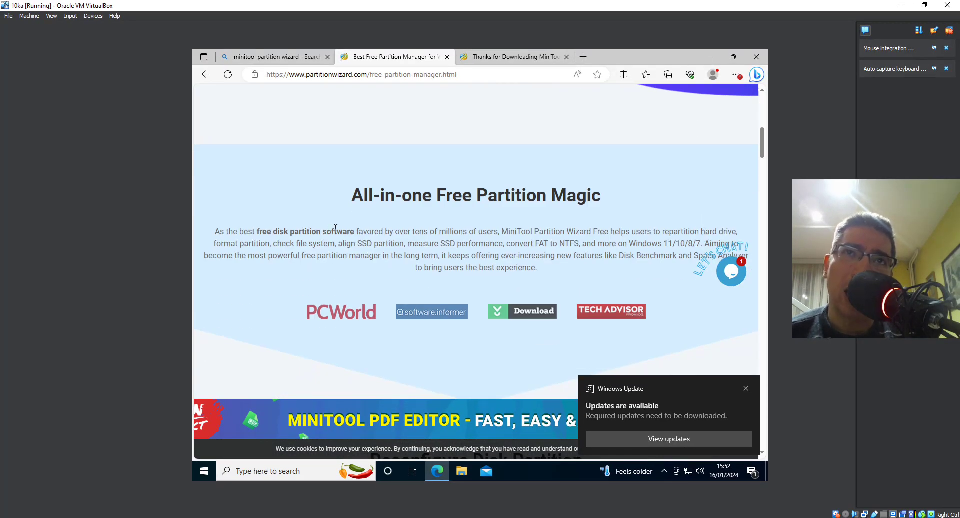
scroll(335, 228, up, 4)
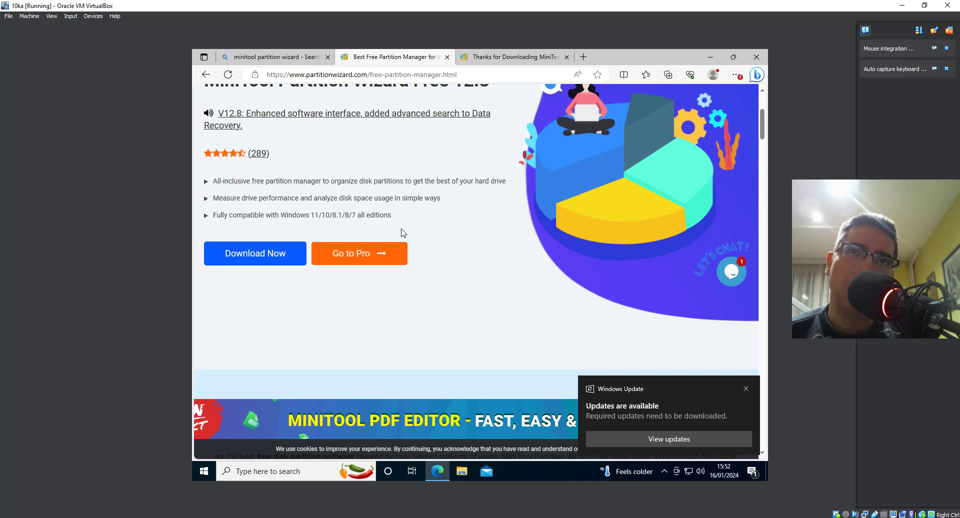
click(737, 76)
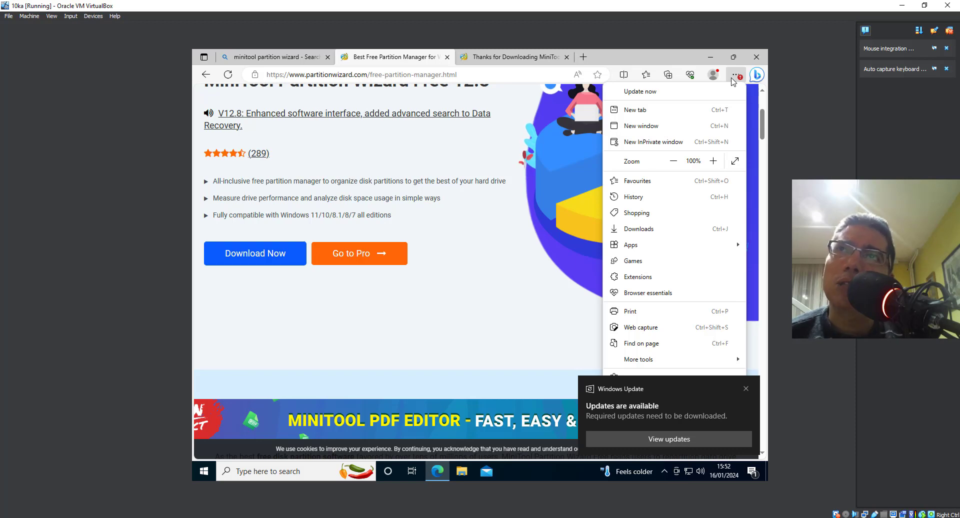
Minimize the browser, run pw-free-online.exe from the Downloads folder and allow it to make changes to the device
click(438, 471)
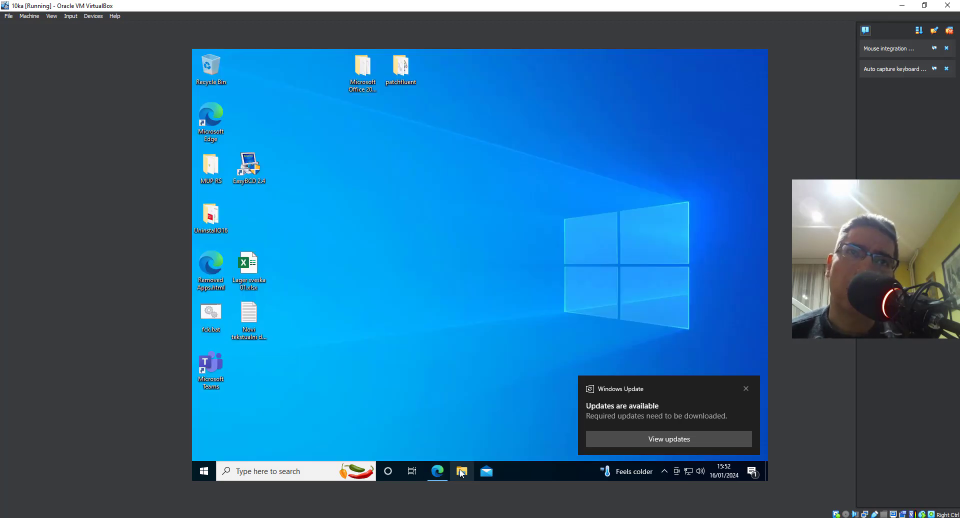
click(461, 471)
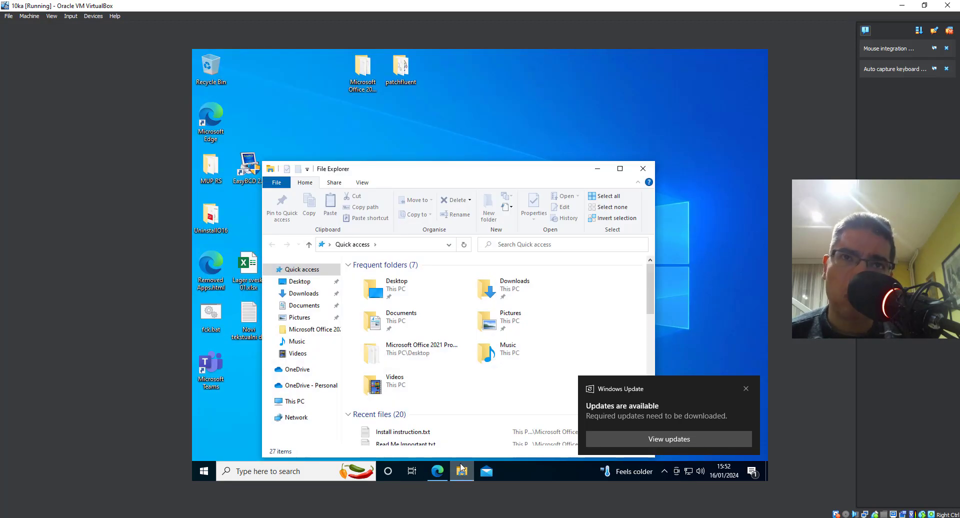
double_click(515, 289)
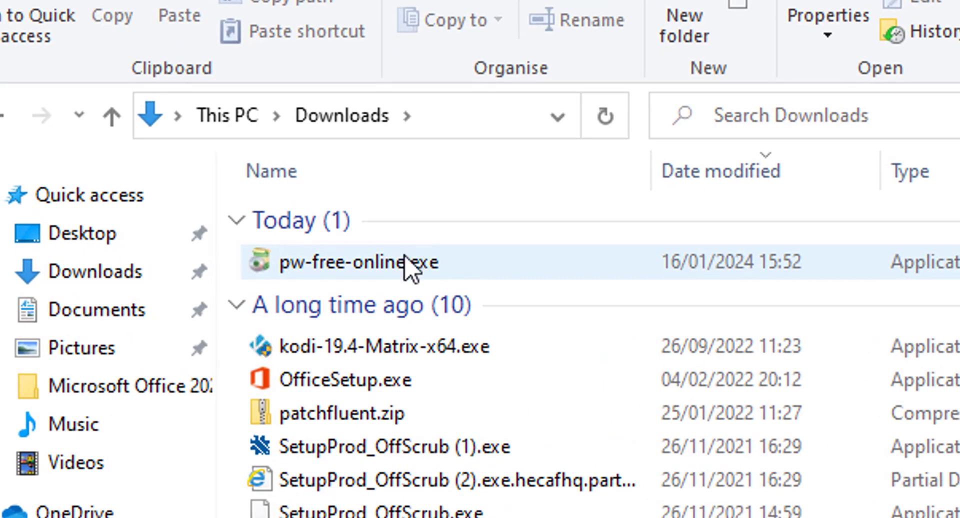
double_click(339, 270)
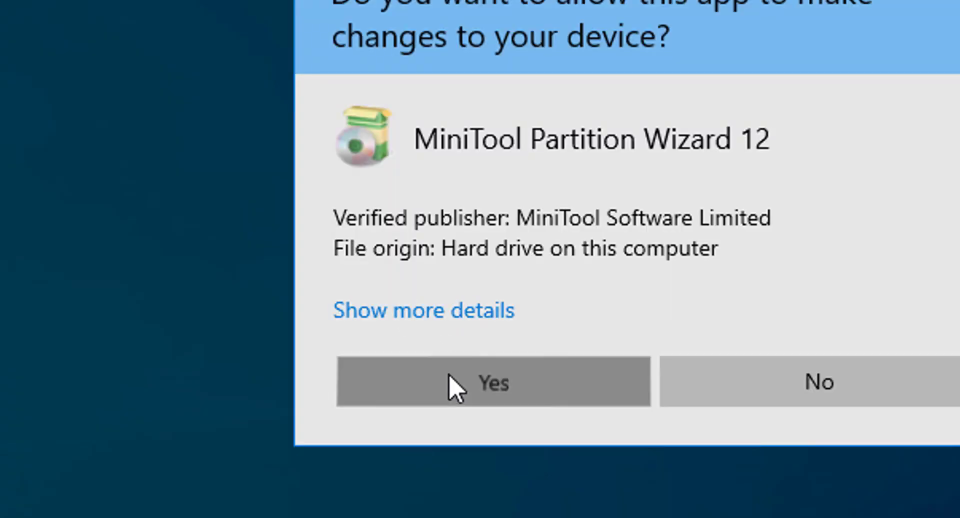
click(456, 388)
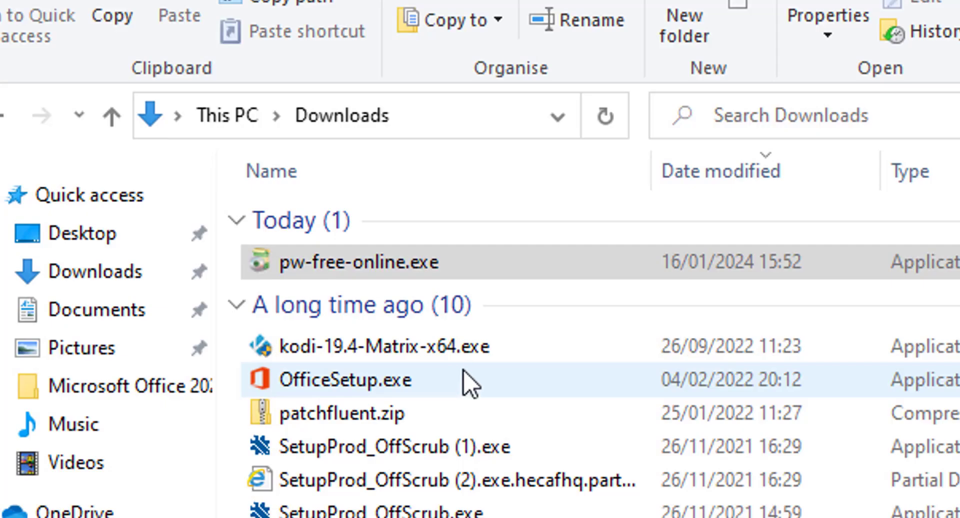
Install the free edition of MiniTool Partition Wizard 12.8 in C:\Program Files\MiniTool Partition Wizard 12 and launch it on completion
click(770, 246)
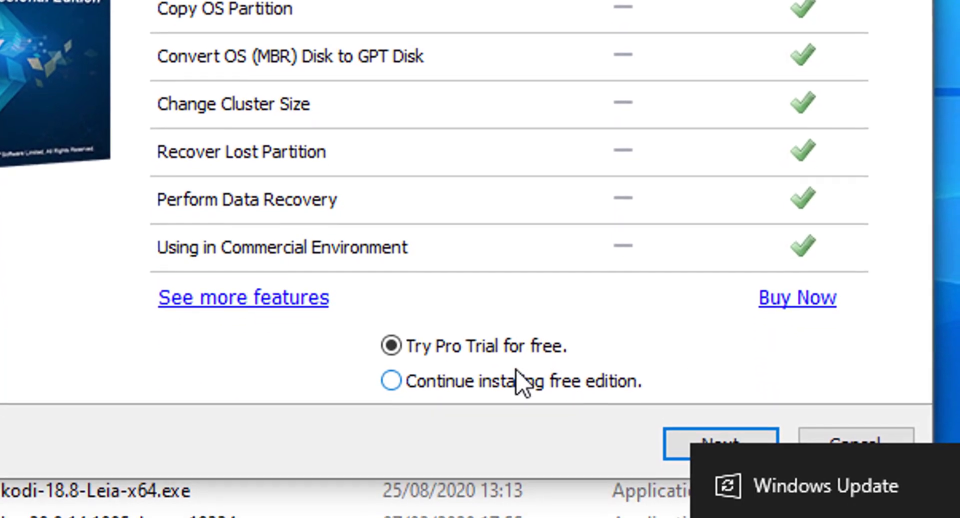
click(516, 382)
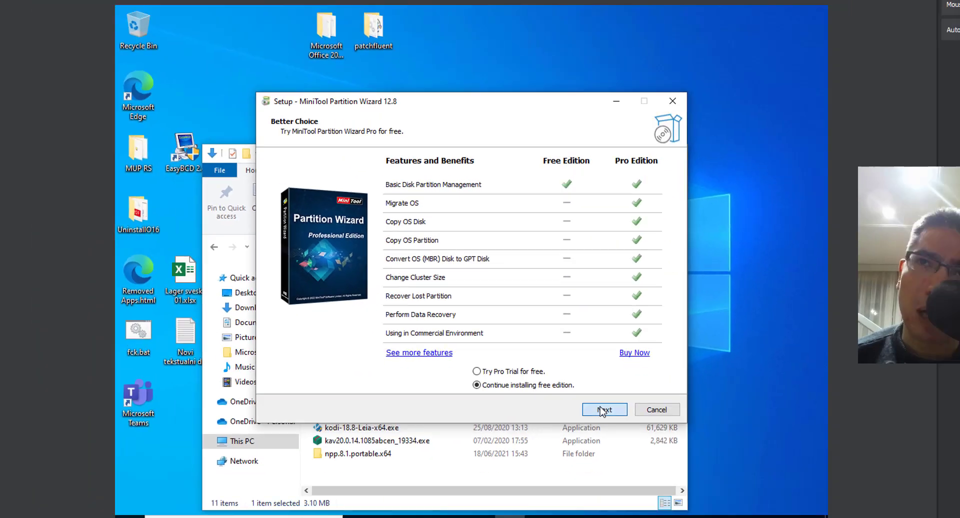
click(607, 407)
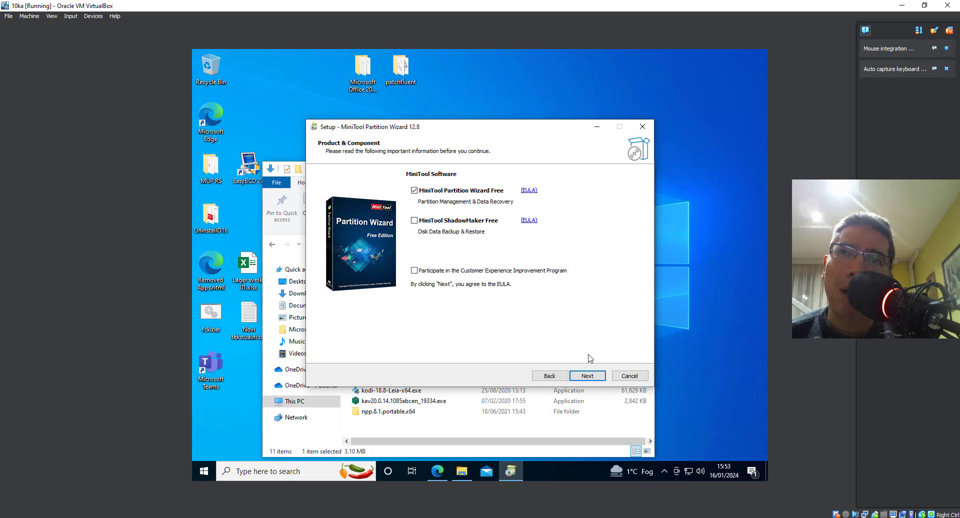
click(587, 378)
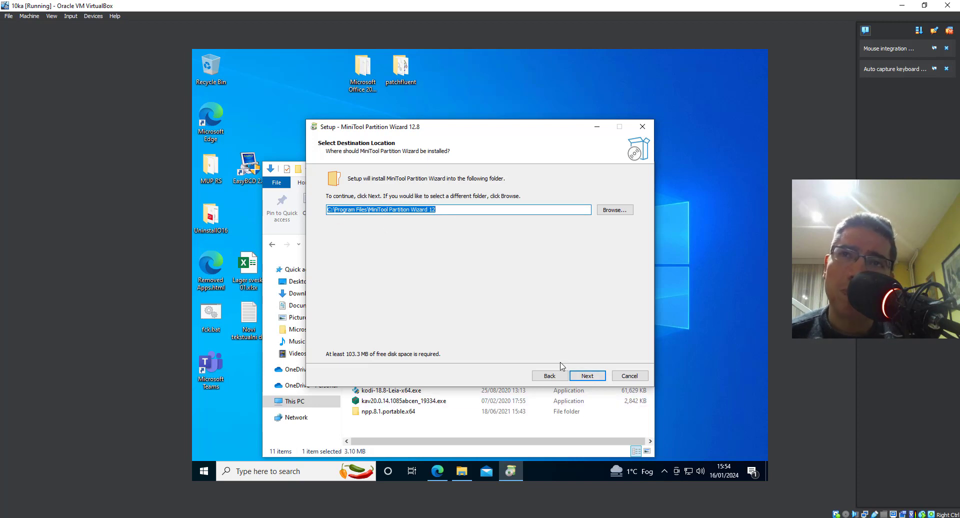
click(598, 379)
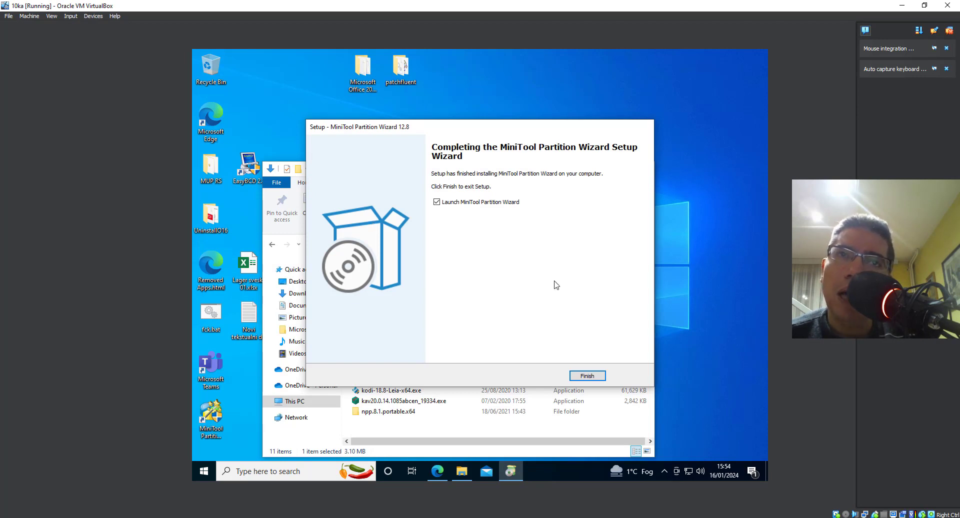
click(593, 377)
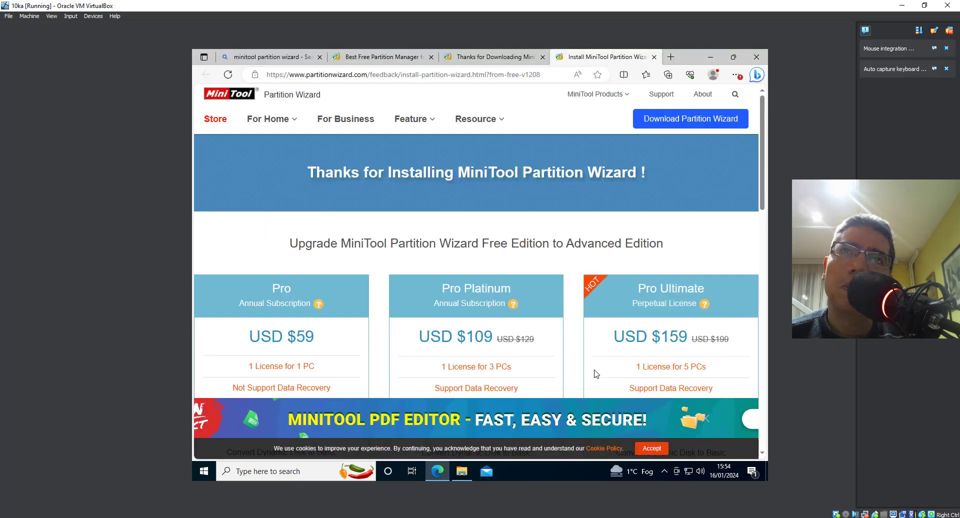
Close the browser, then dismiss the MiniTool System Booster message and stop it from being shown again
click(756, 56)
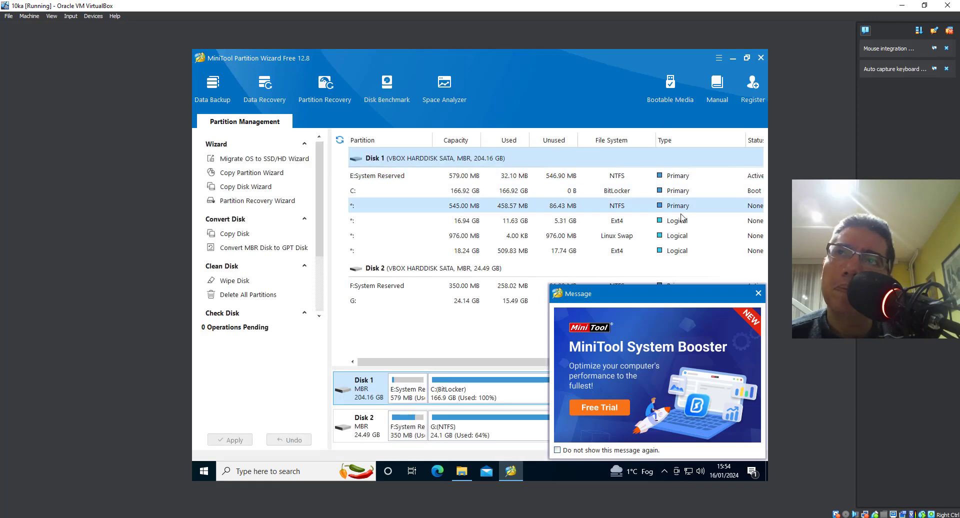
click(620, 451)
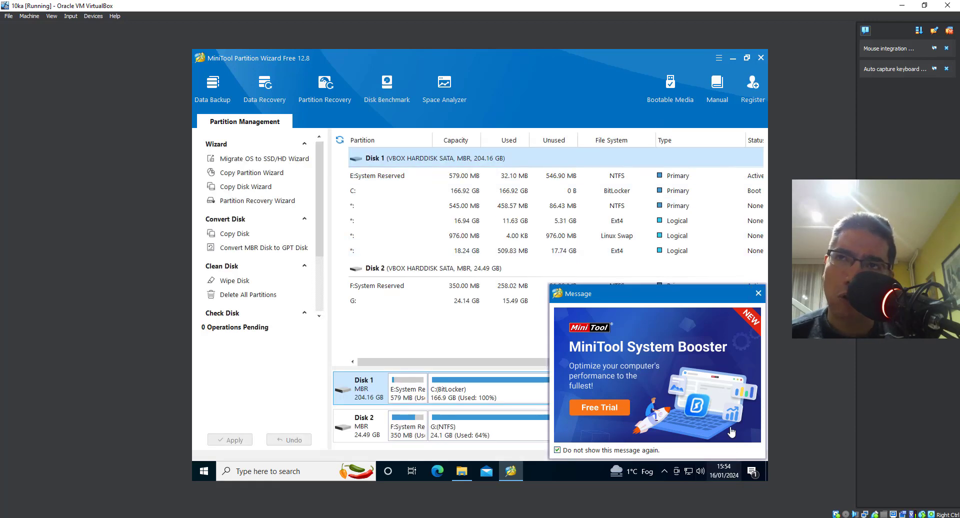
click(758, 294)
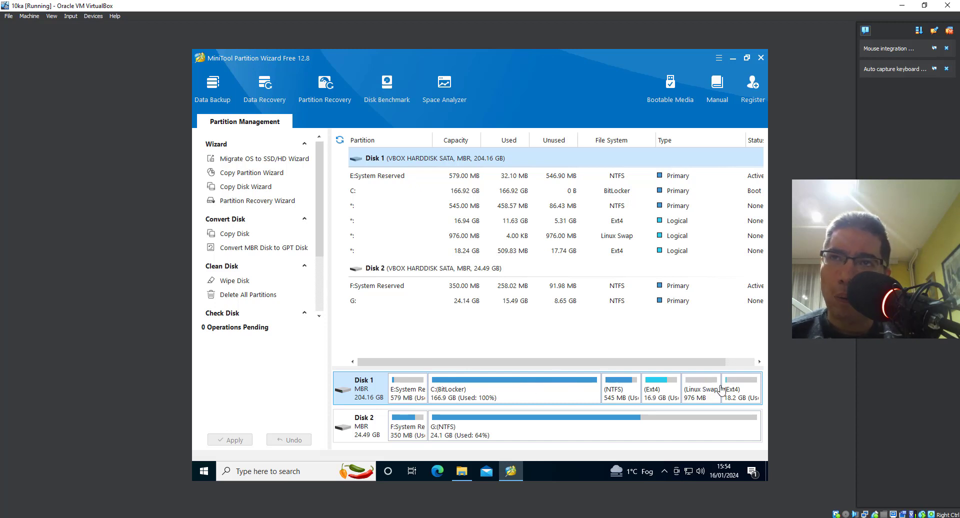
Examine the Ext4 partitions and the BitLocker C: partition on Disk 1, including the operations offered for C:
click(751, 389)
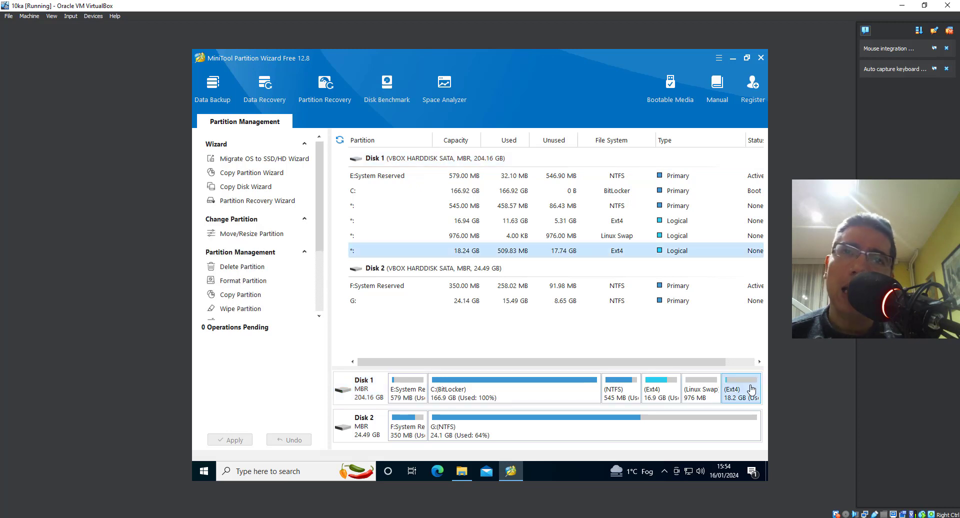
click(664, 394)
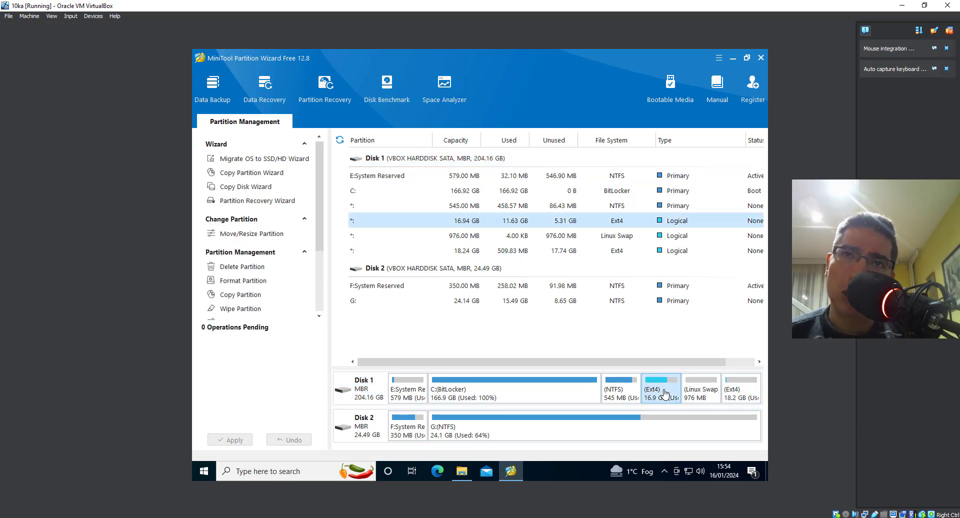
click(540, 396)
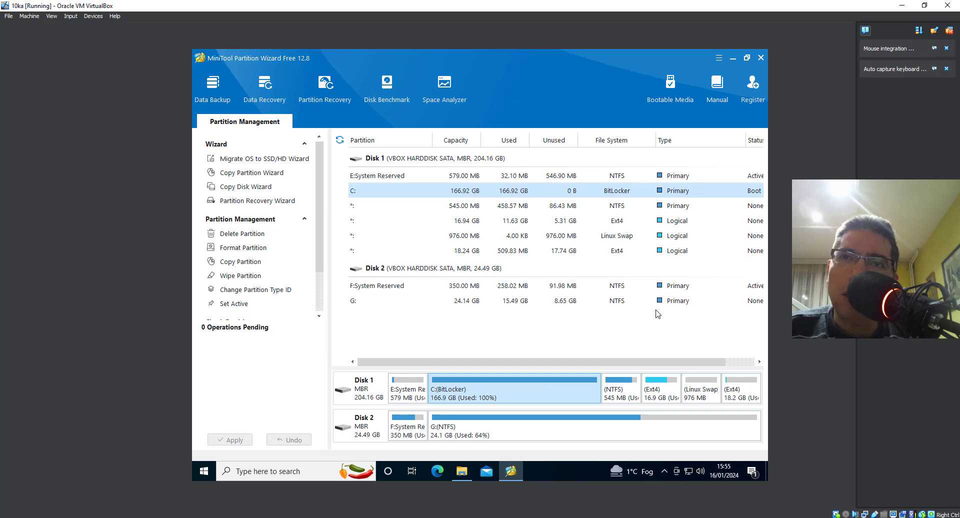
right_click(580, 395)
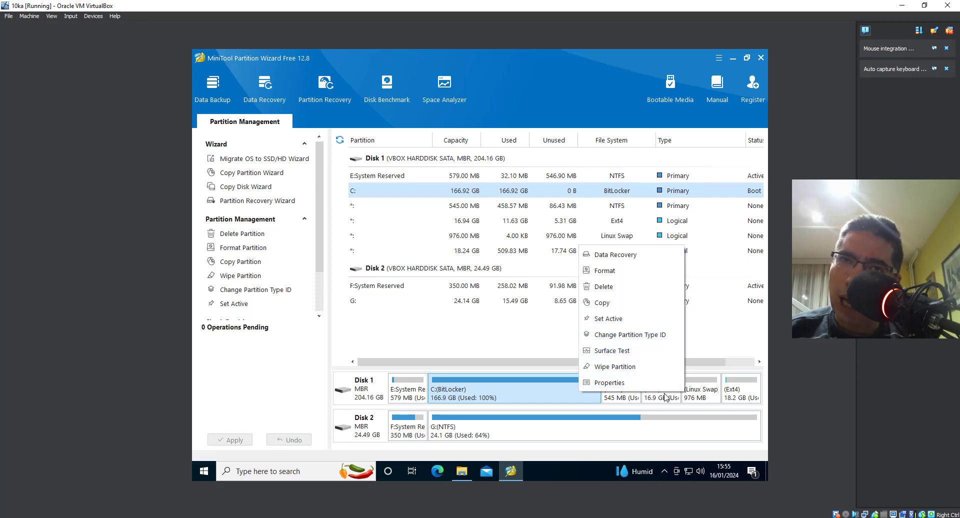
View the Move/Resize settings for the 16.94 GB Ext4 partition on Disk 1 and leave without changing anything
right_click(650, 384)
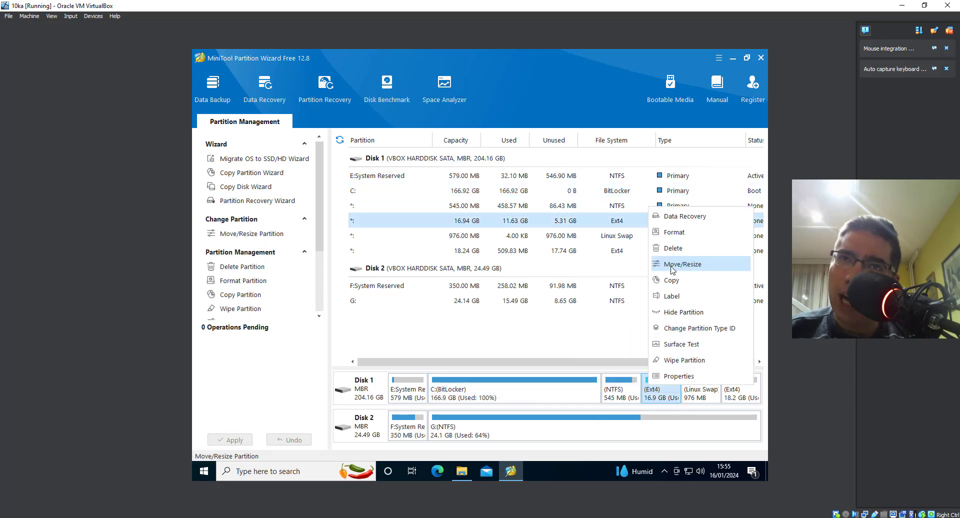
click(673, 264)
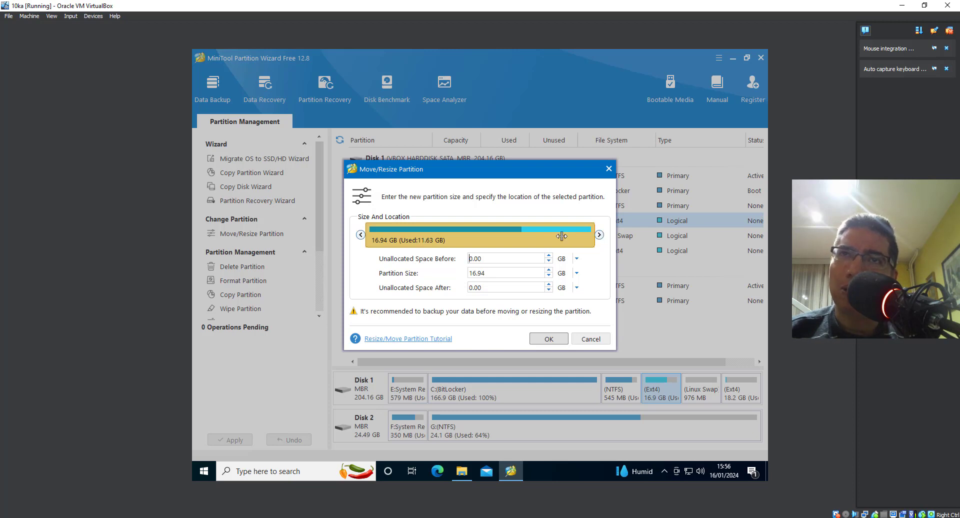
click(563, 258)
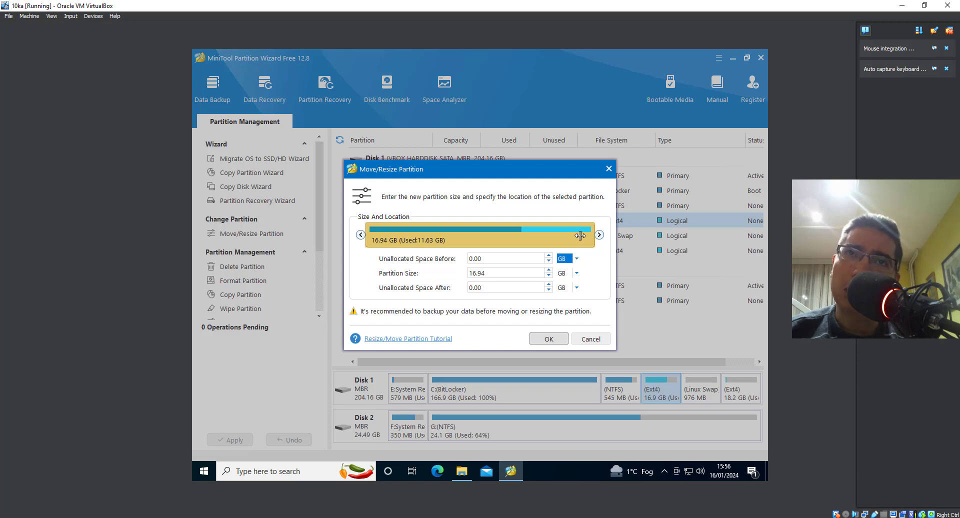
click(596, 339)
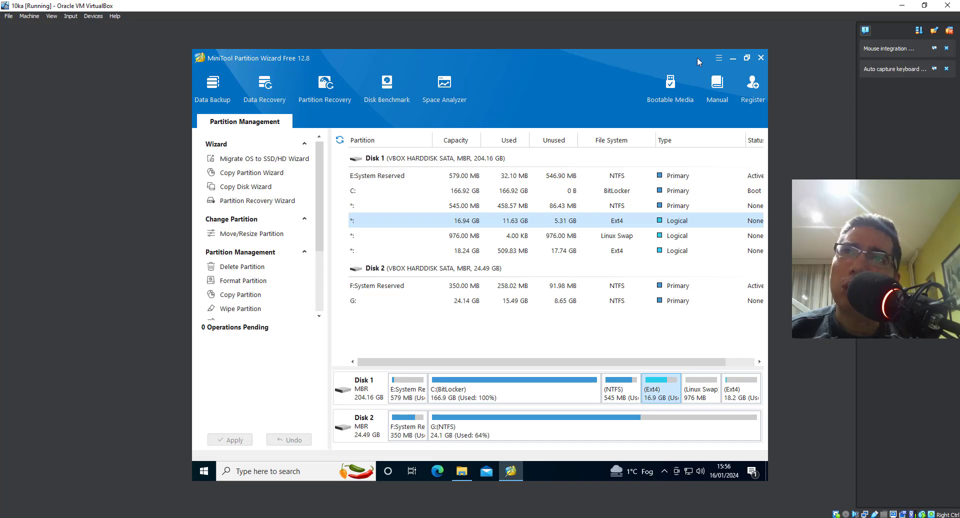
Look over the program's general options, quit MiniTool Partition Wizard and close the Downloads folder window
click(718, 56)
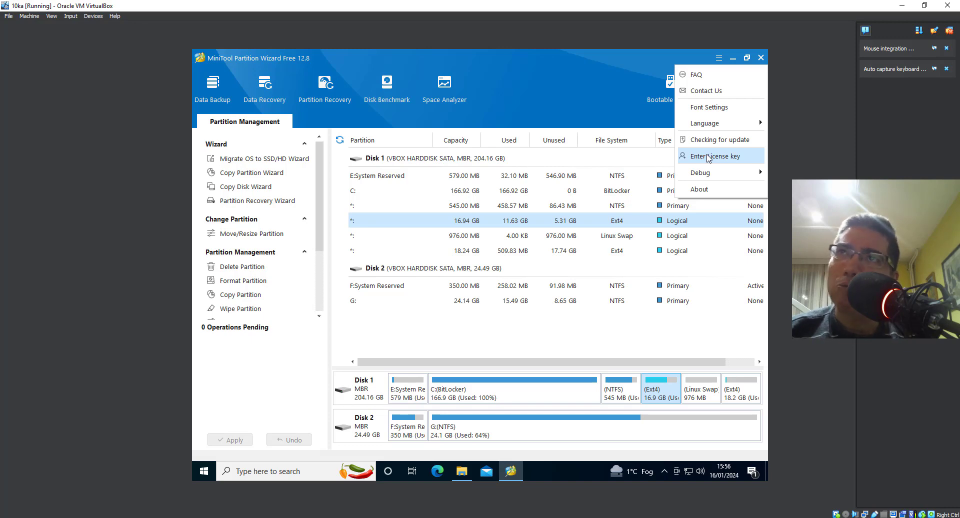
click(765, 58)
click(761, 58)
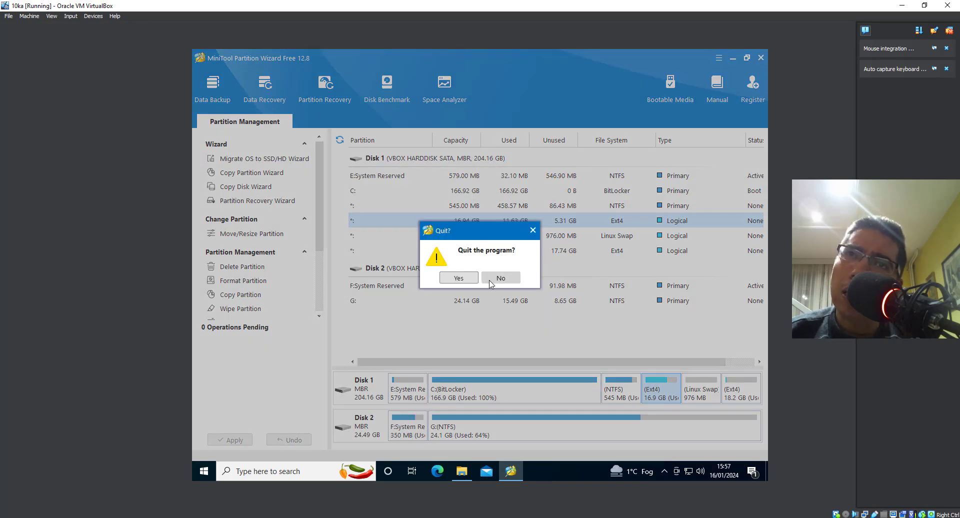
click(467, 279)
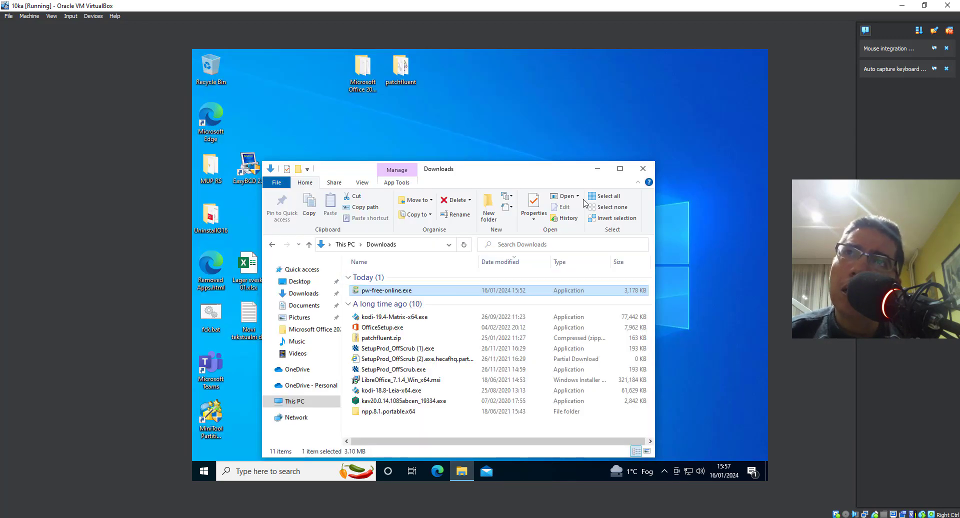
click(641, 169)
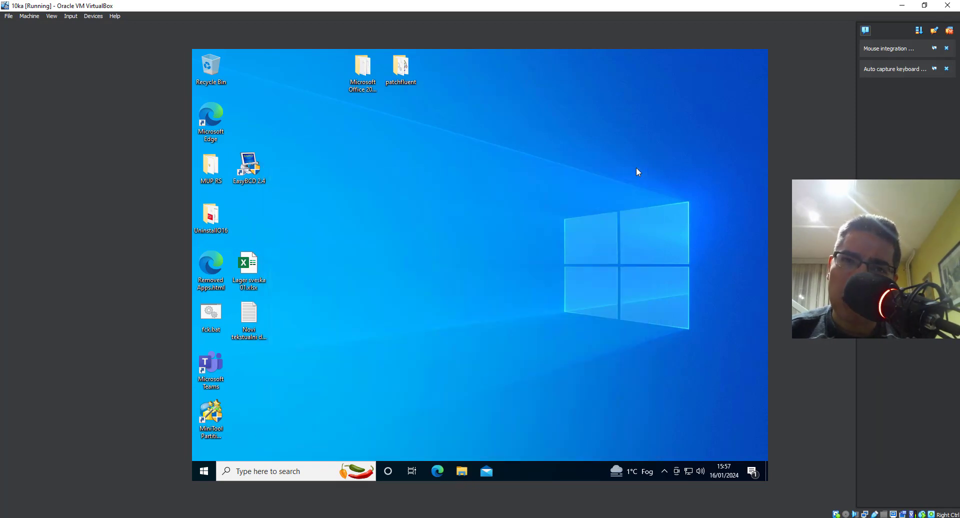